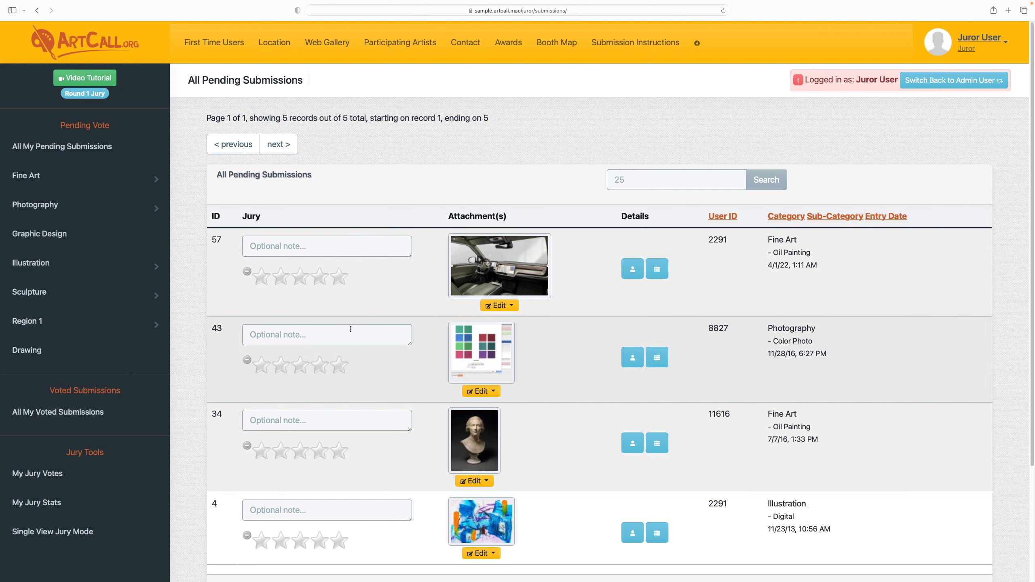
Change the jury rating of submission 59 to two stars in the list of all voted submissions
{"action": "left_click", "coordinate": [71, 147]}
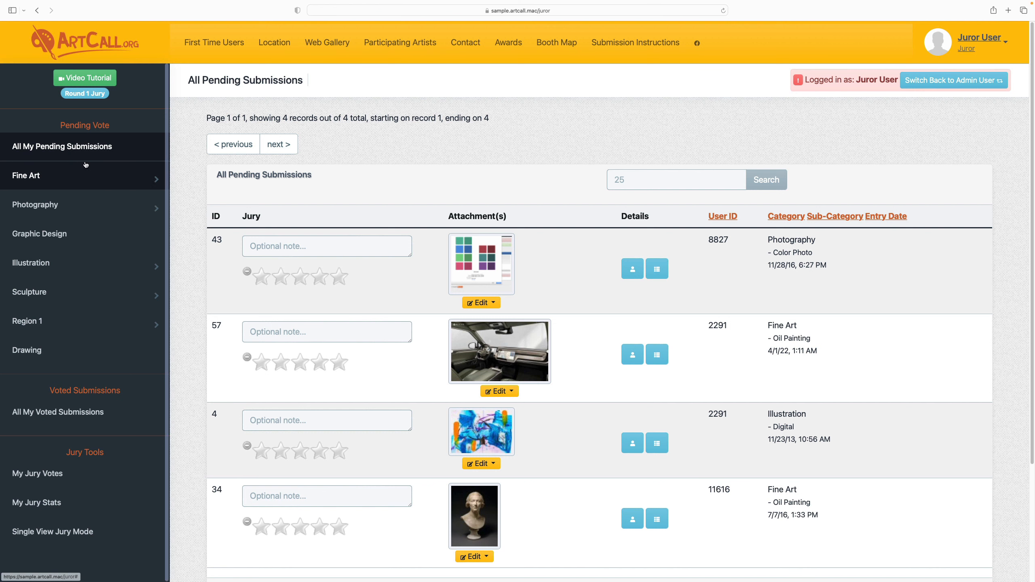
{"action": "scroll", "coordinate": [108, 215], "scroll_direction": "down", "scroll_amount": 1}
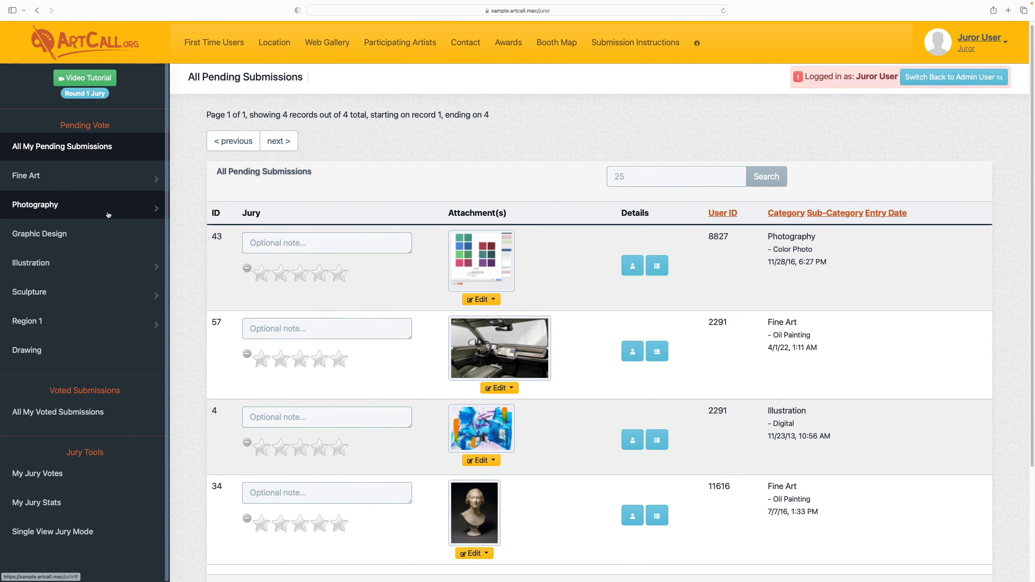
{"action": "left_click", "coordinate": [79, 419]}
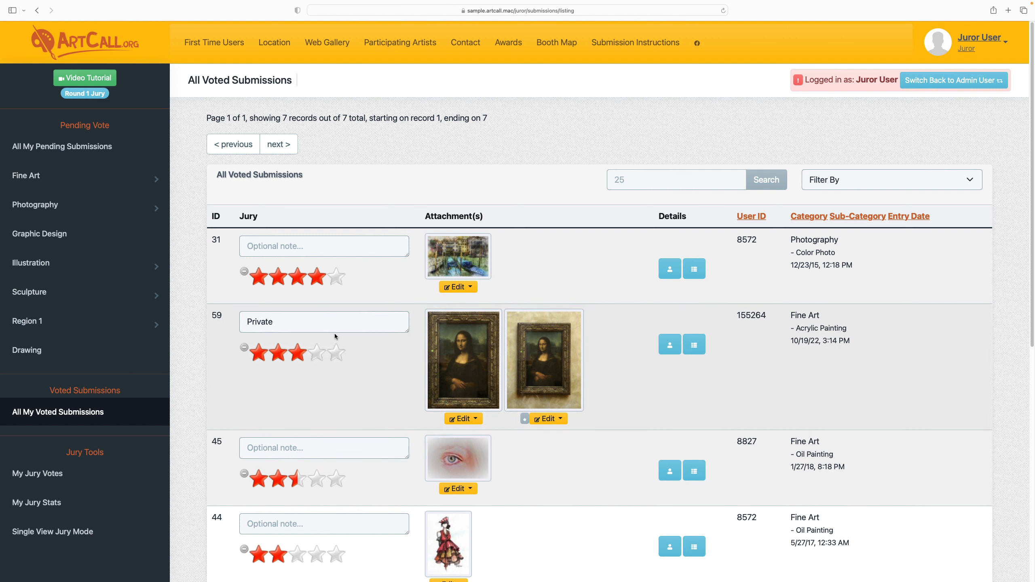
{"action": "left_click", "coordinate": [281, 357]}
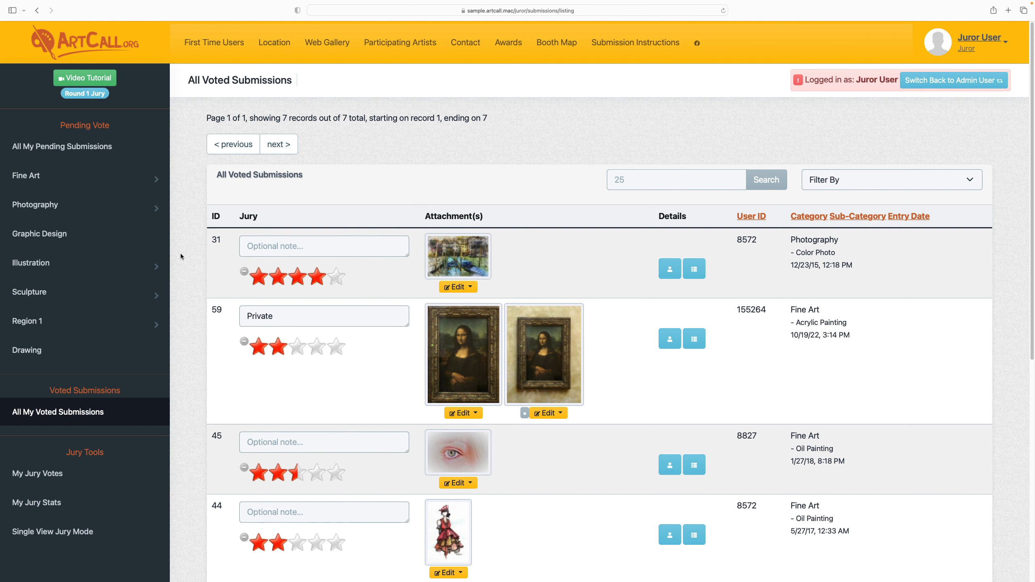
Open single view jury mode from the pending submissions and rate submission 4 with four stars
{"action": "left_click", "coordinate": [69, 146]}
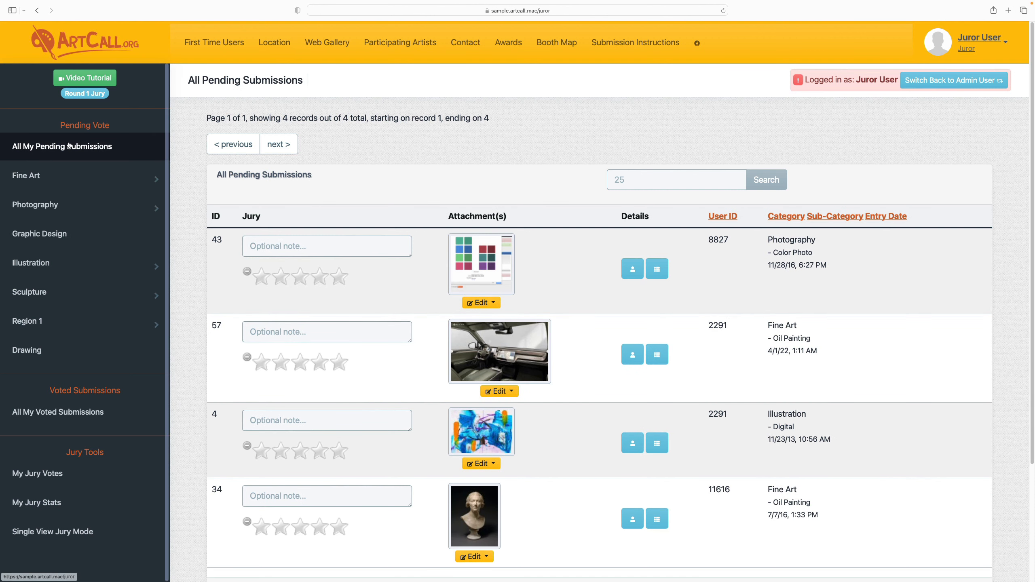
{"action": "scroll", "coordinate": [185, 222], "scroll_direction": "down", "scroll_amount": 5}
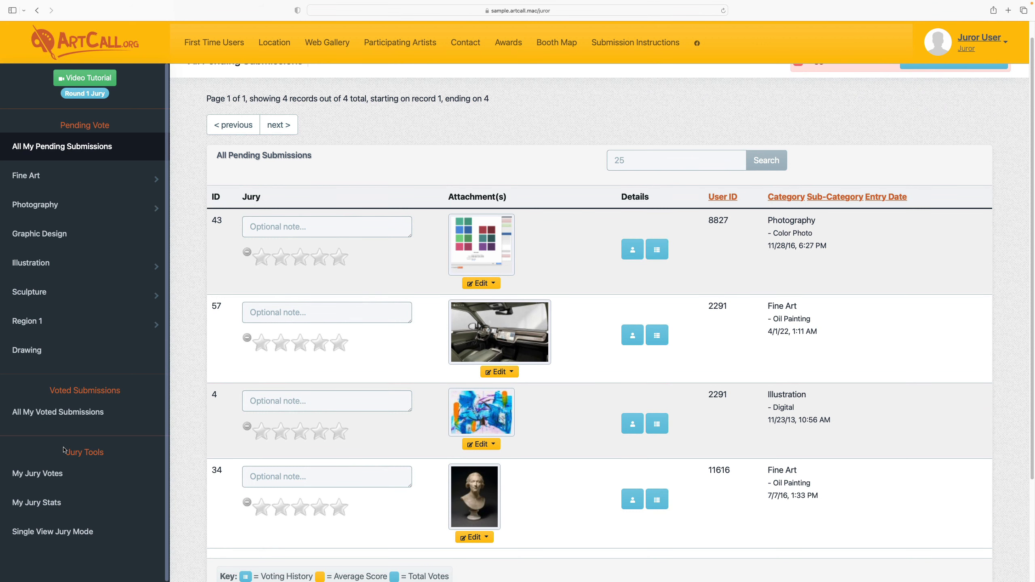
{"action": "left_click", "coordinate": [59, 533]}
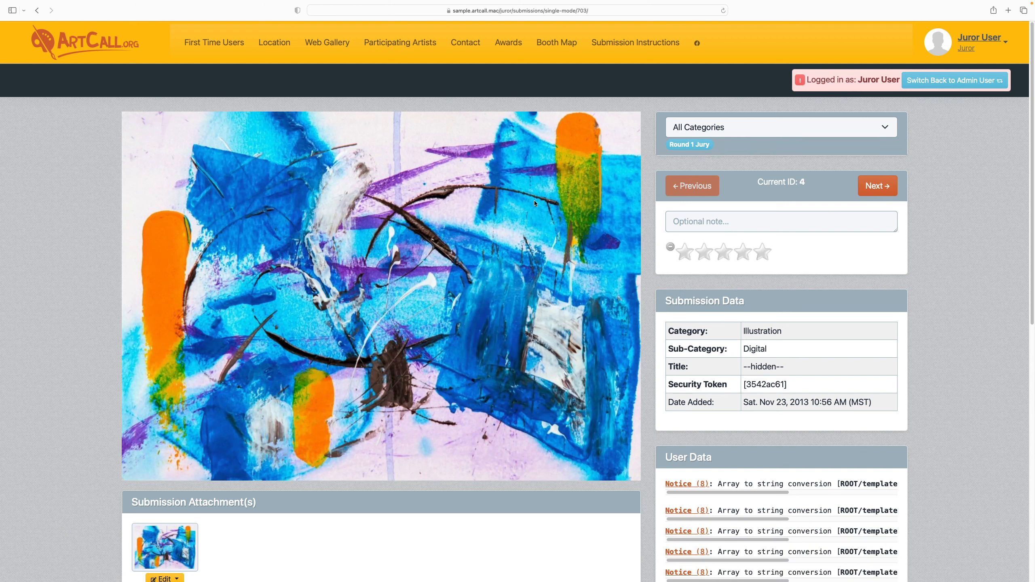
{"action": "left_click", "coordinate": [742, 253]}
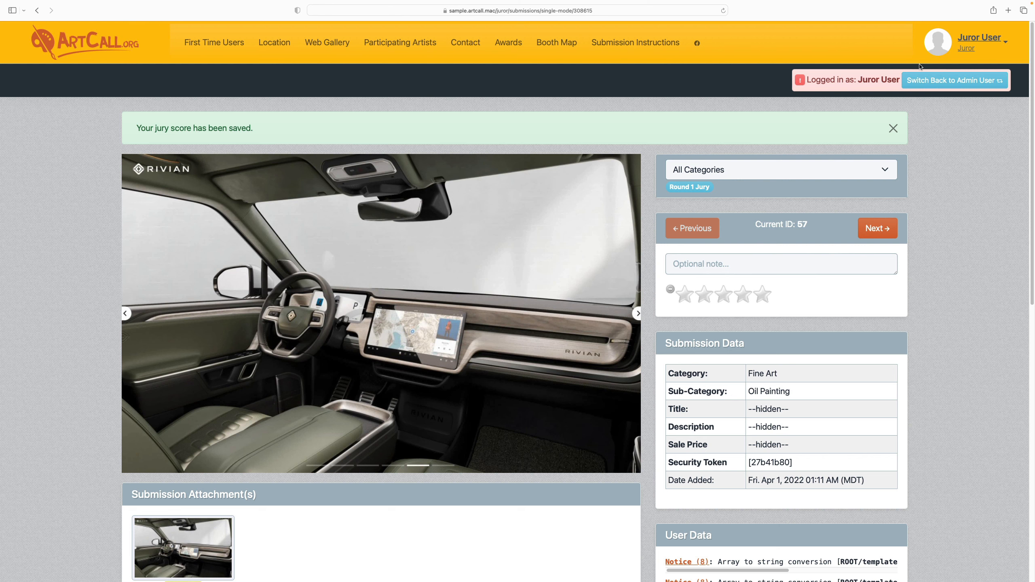
Return to the pending submissions list and preview the enlarged attachments of submissions 43, 57 and 34
{"action": "left_click", "coordinate": [955, 51]}
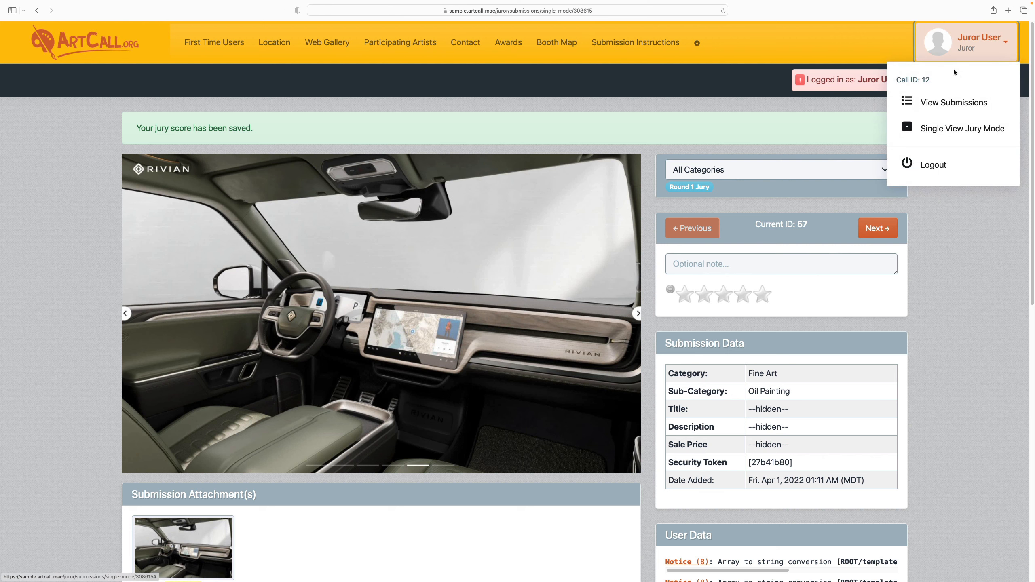
{"action": "left_click", "coordinate": [950, 103]}
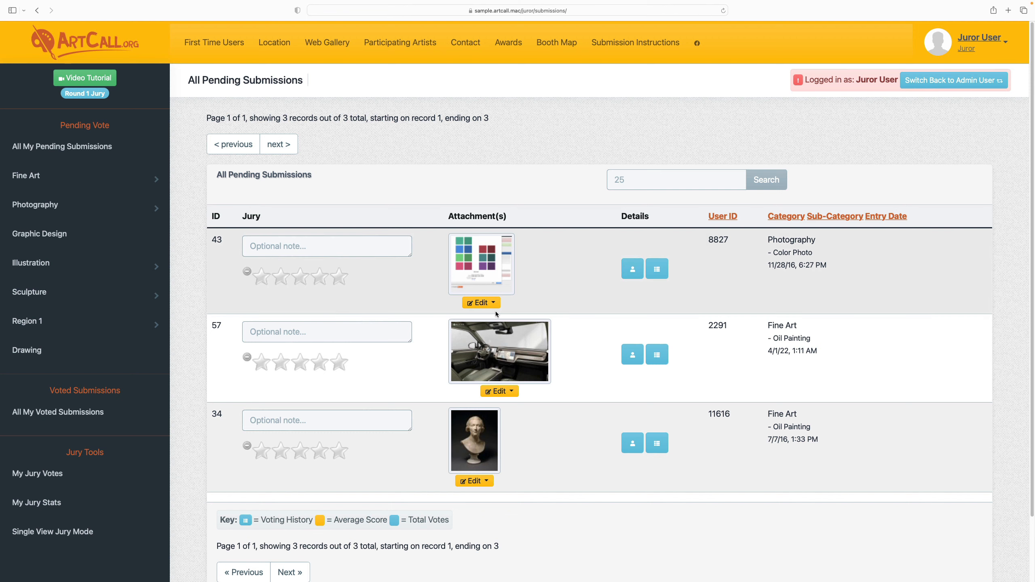
{"action": "left_click", "coordinate": [483, 265]}
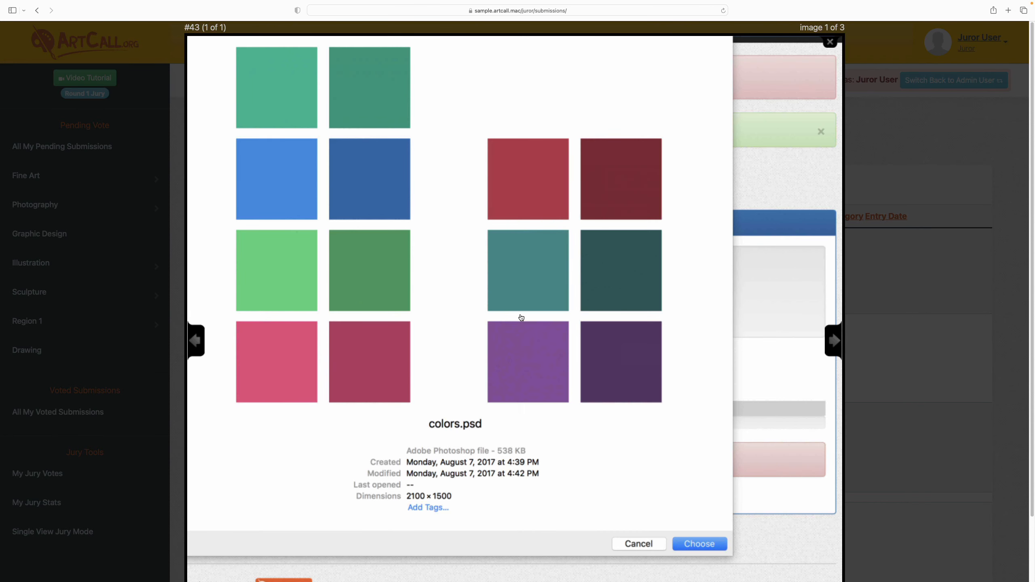
{"action": "left_click", "coordinate": [864, 298]}
{"action": "left_click", "coordinate": [490, 351]}
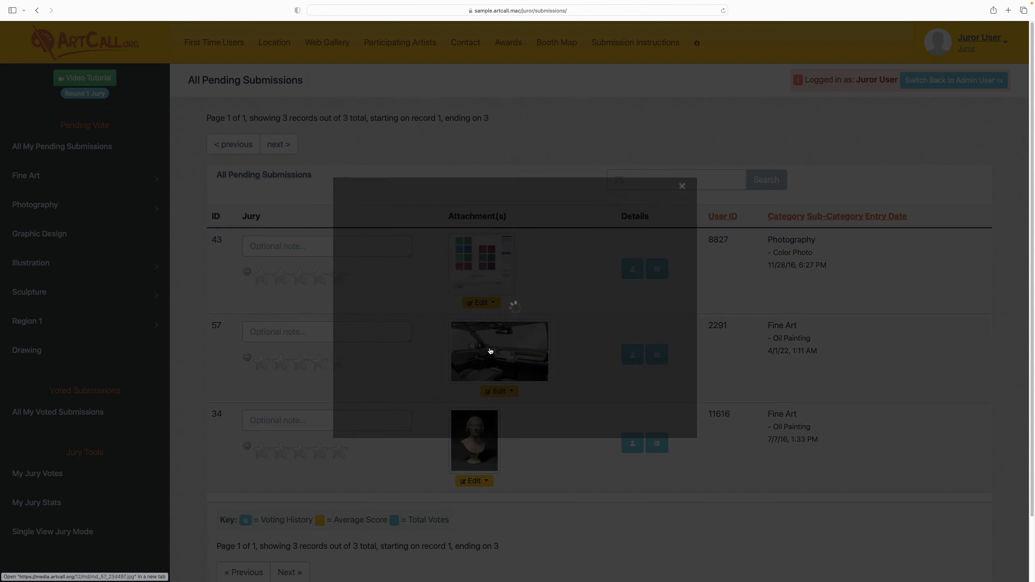
{"action": "left_click", "coordinate": [914, 370]}
{"action": "left_click", "coordinate": [481, 439]}
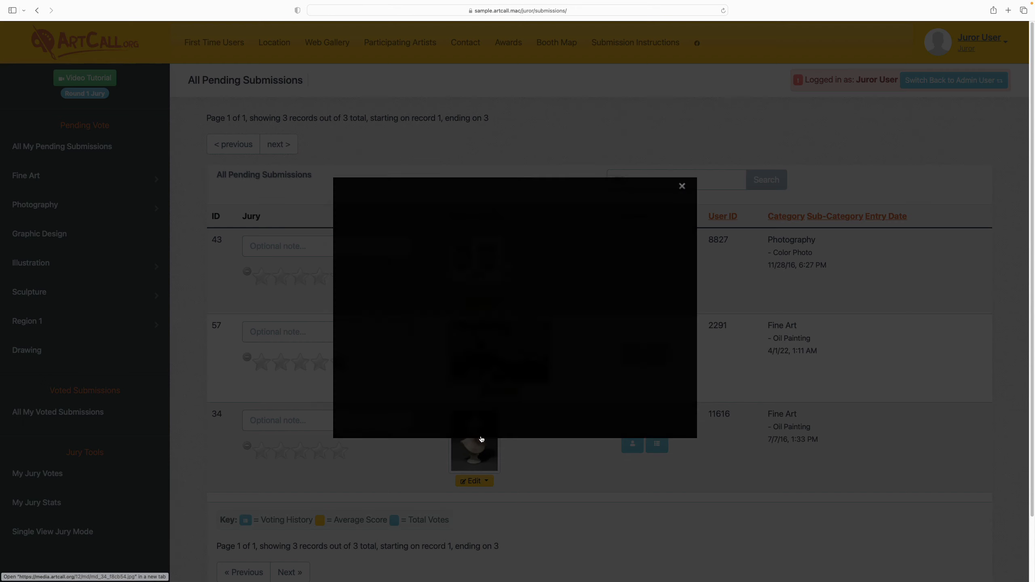
{"action": "left_click", "coordinate": [846, 435]}
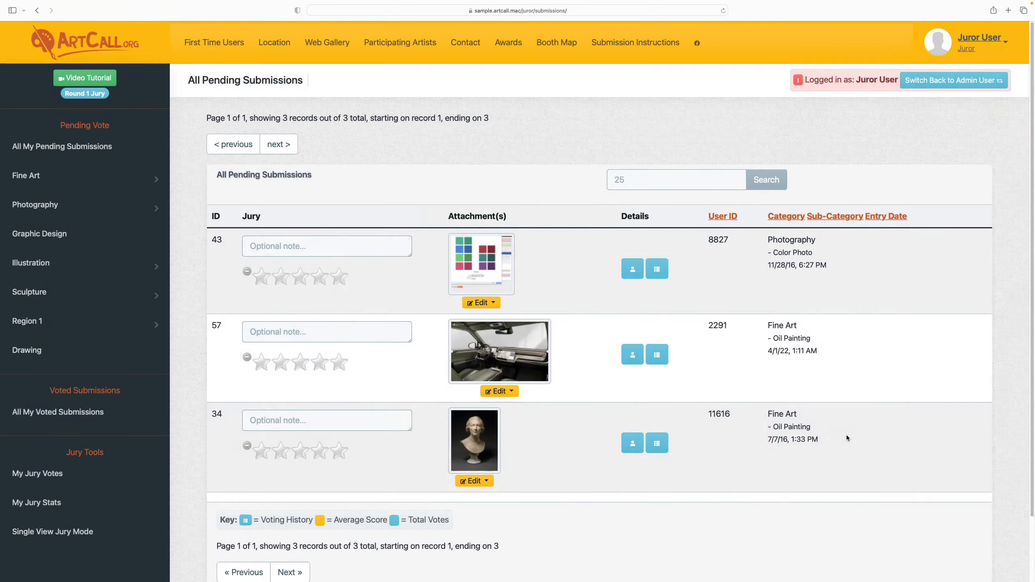
{"action": "left_click", "coordinate": [479, 447]}
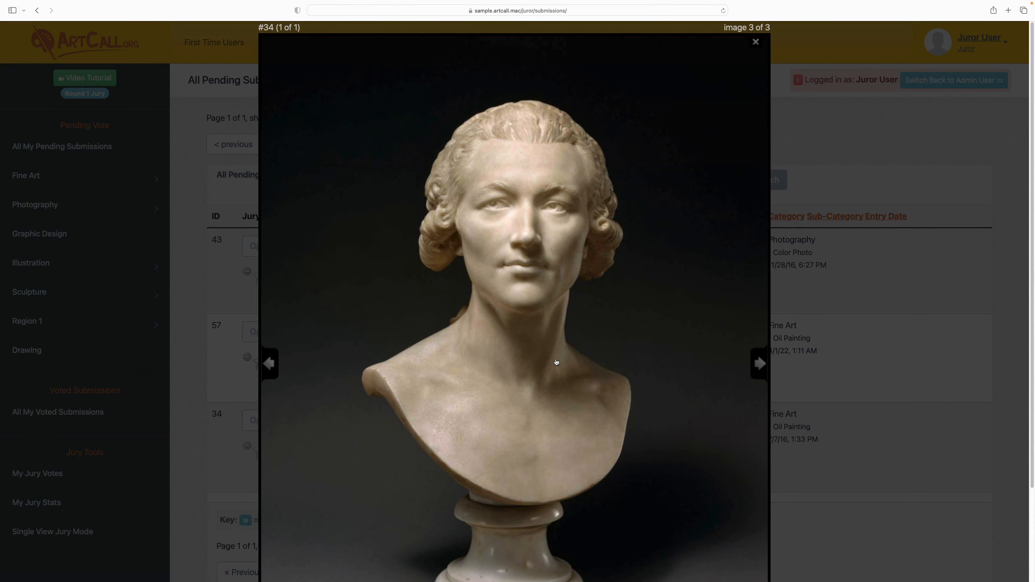
{"action": "left_click", "coordinate": [809, 474]}
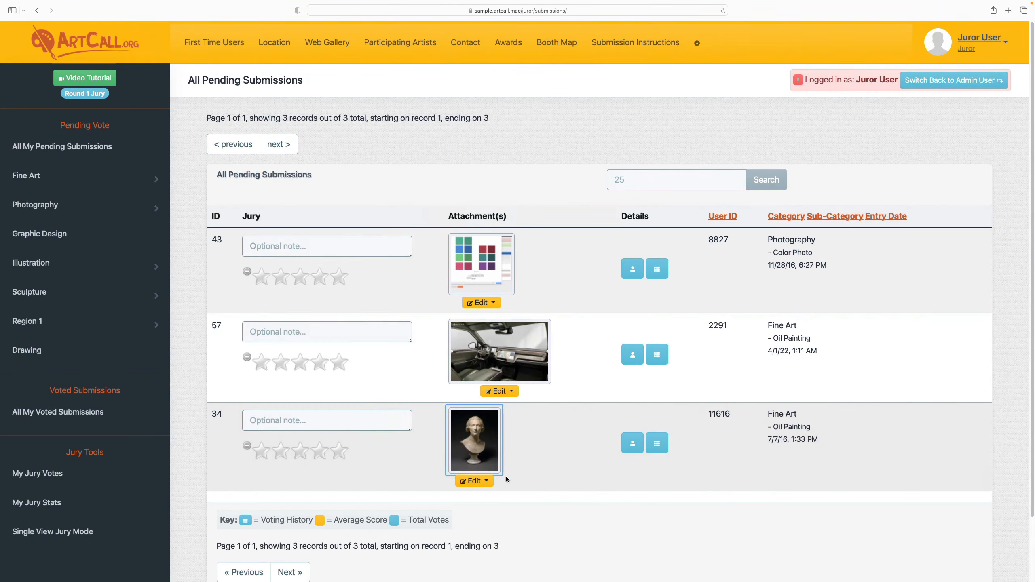
View the large image of submission 34's attachment in its own tab, and close that tab
{"action": "left_click", "coordinate": [484, 480]}
{"action": "left_click", "coordinate": [485, 456]}
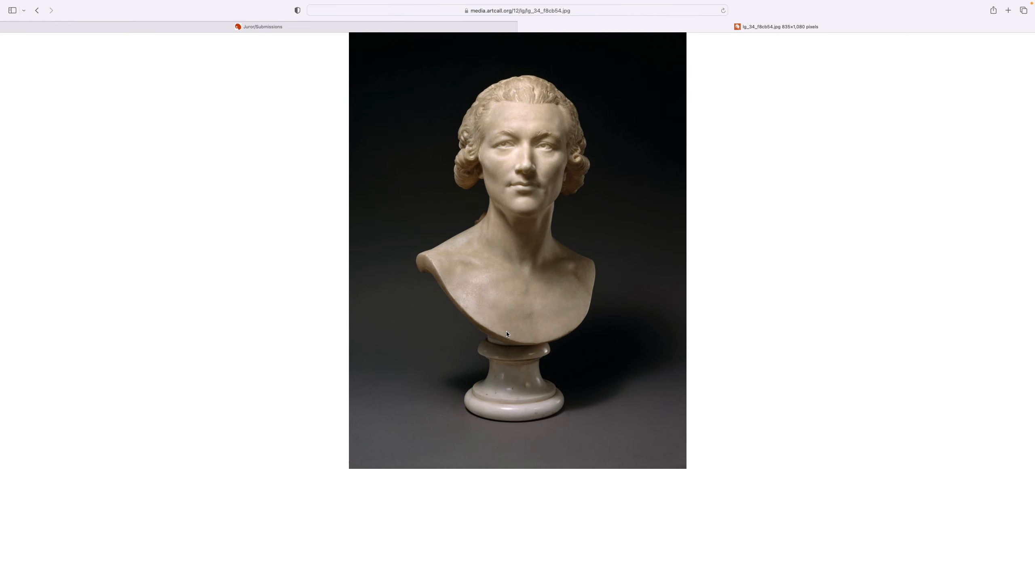
{"action": "left_click", "coordinate": [522, 27]}
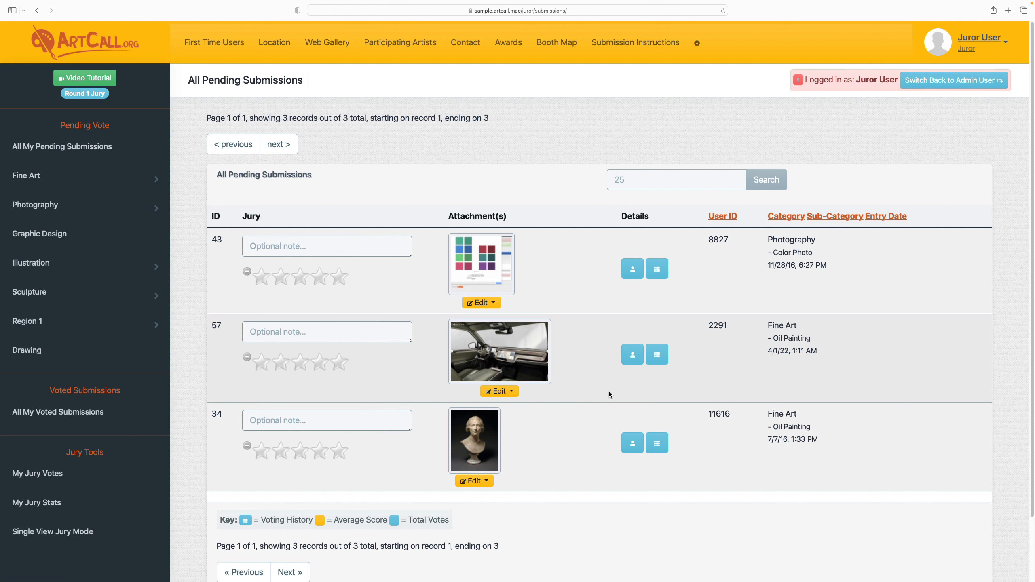
Examine the additional user details and the additional submission details of submission 57
{"action": "left_click", "coordinate": [632, 359]}
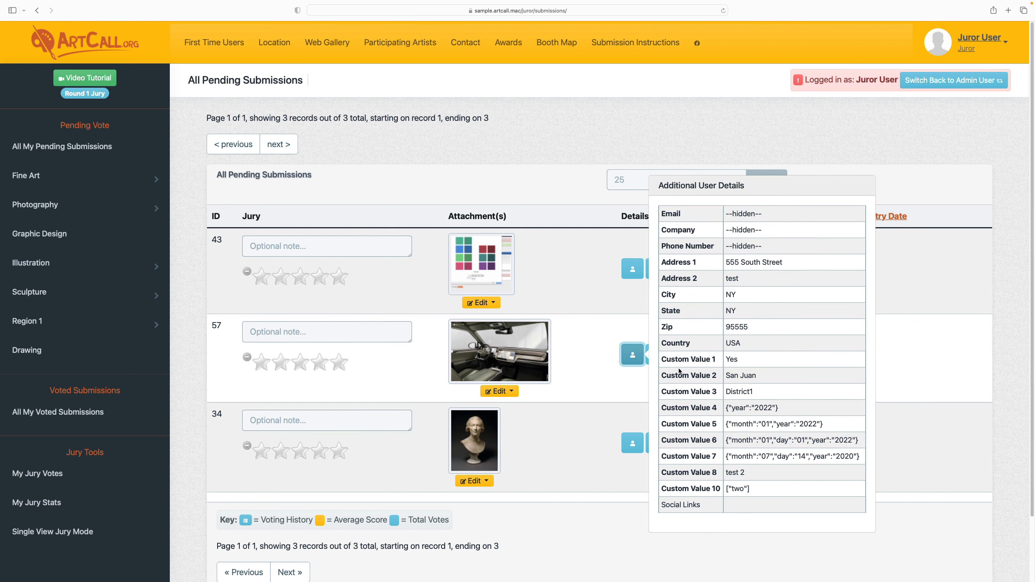
{"action": "left_click_drag", "start_coordinate": [726, 214], "coordinate": [761, 213]}
{"action": "left_click", "coordinate": [748, 215]}
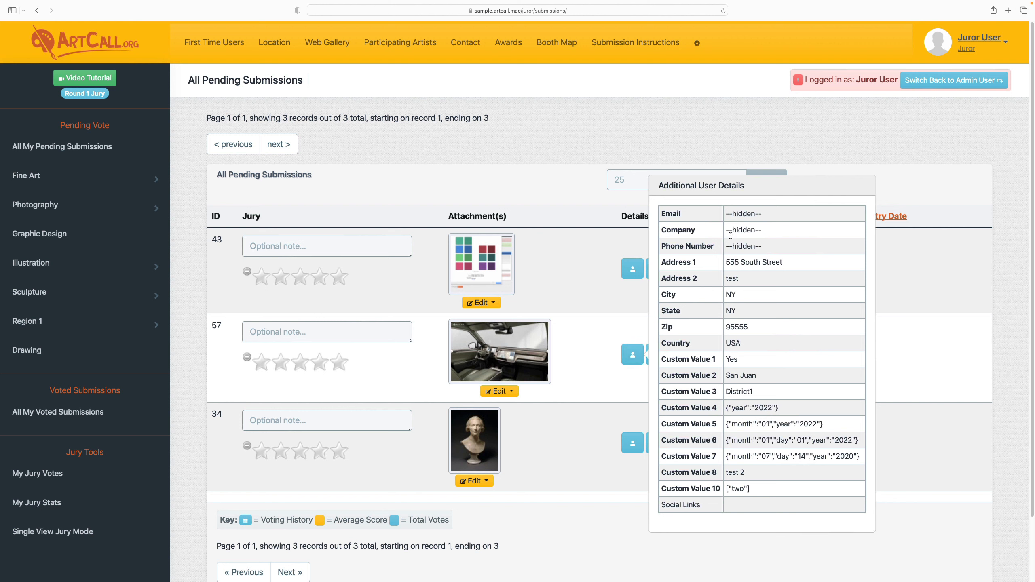
{"action": "left_click", "coordinate": [632, 354]}
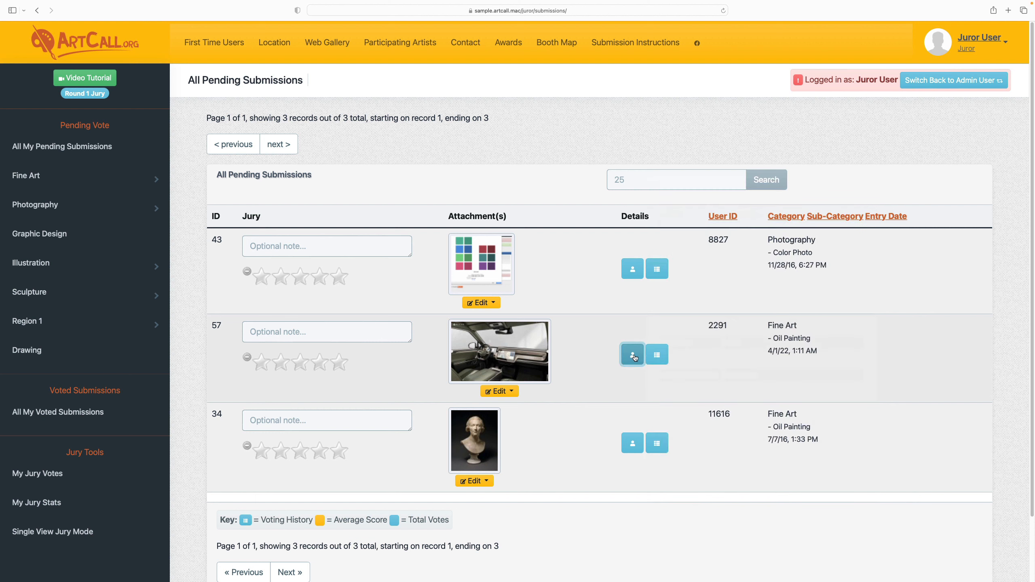
{"action": "left_click", "coordinate": [658, 357]}
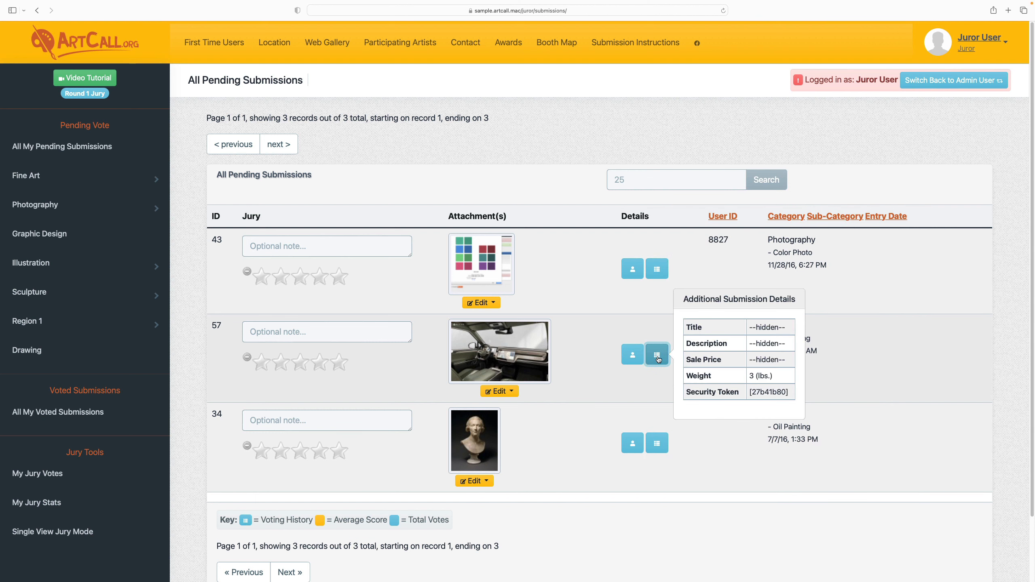
{"action": "left_click", "coordinate": [658, 358]}
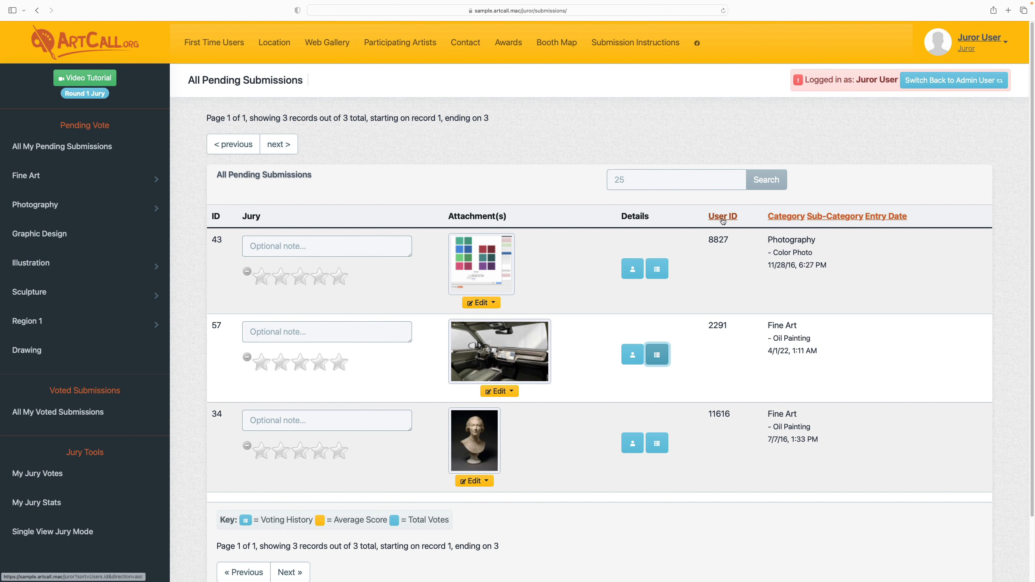
Sort the pending submissions by User ID, and reload the list in its default order
{"action": "left_click", "coordinate": [723, 216]}
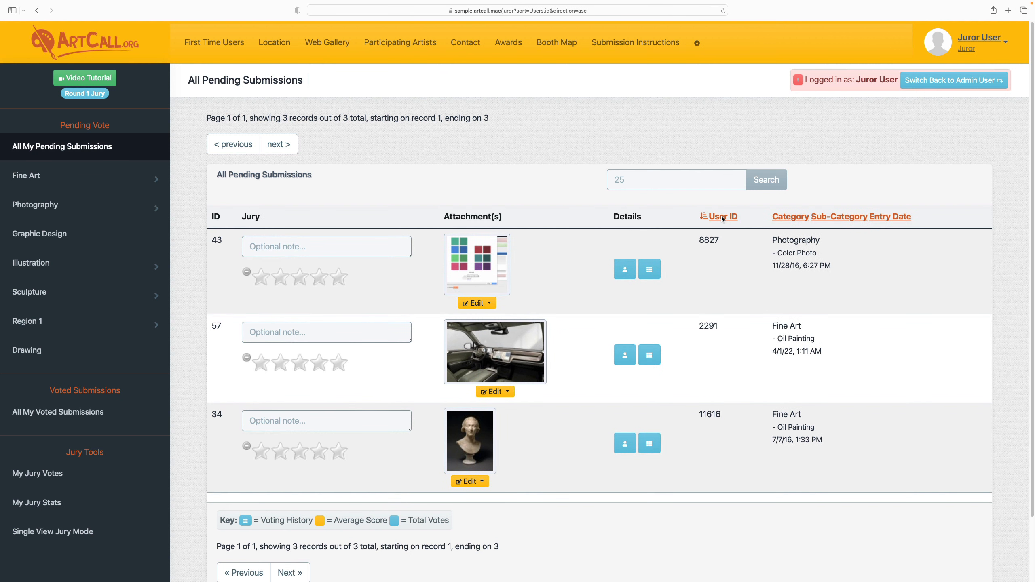
{"action": "left_click", "coordinate": [722, 217]}
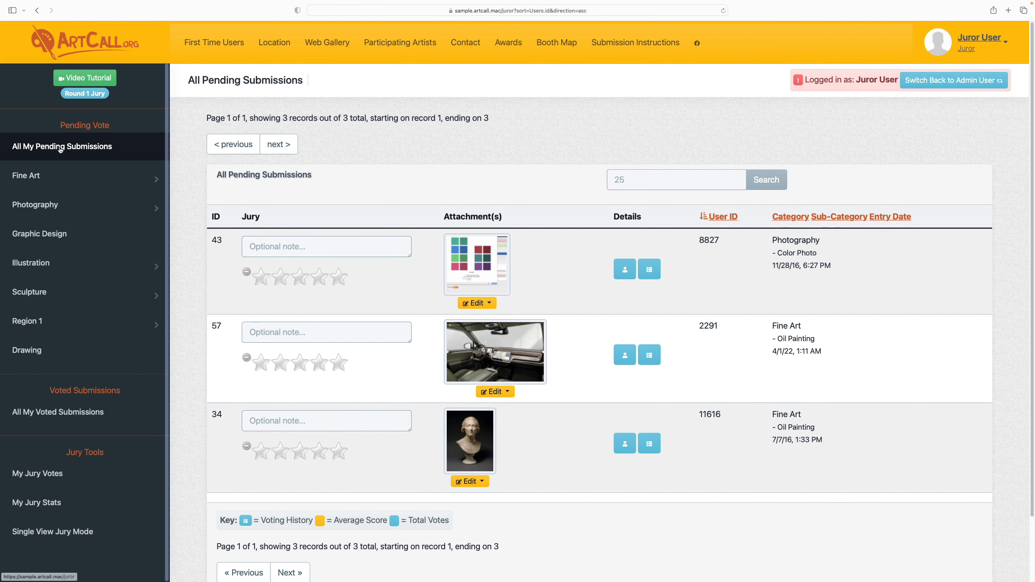
{"action": "left_click", "coordinate": [54, 146]}
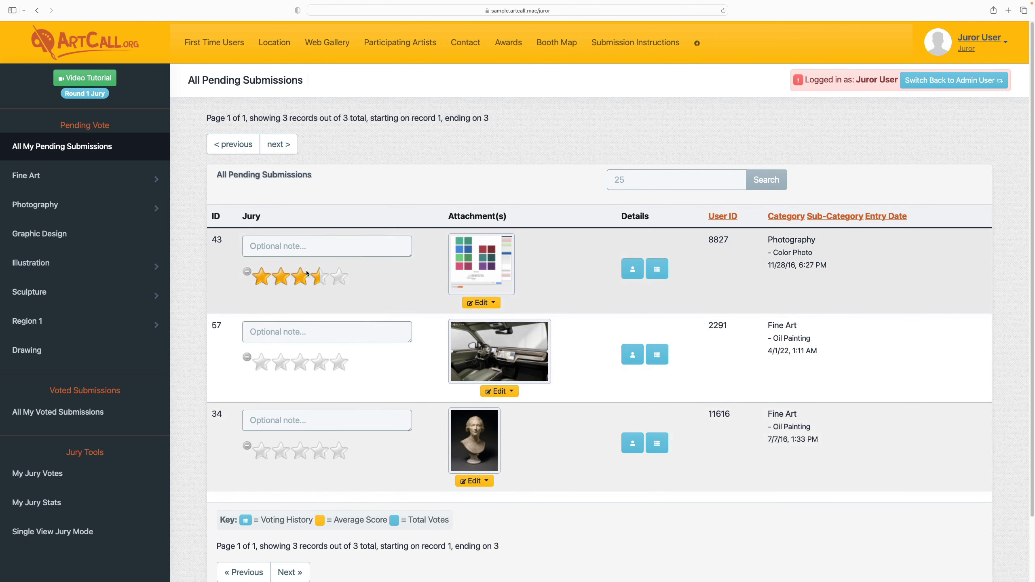
Browse the pending Fine Art submissions by the Oil Painting and Acrylic Painting sub-categories, and return to all Fine Art
{"action": "left_click", "coordinate": [118, 183]}
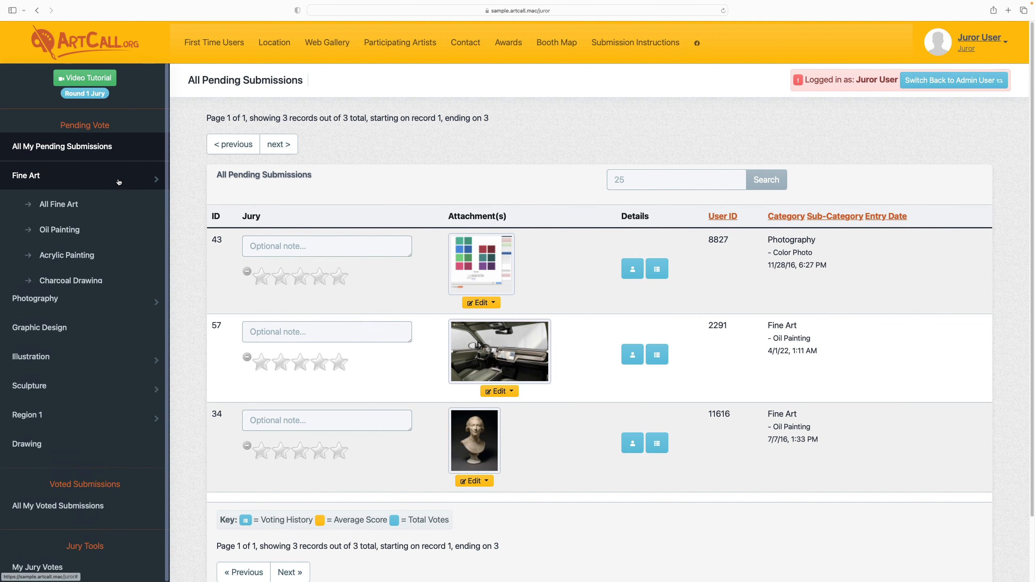
{"action": "left_click", "coordinate": [64, 203]}
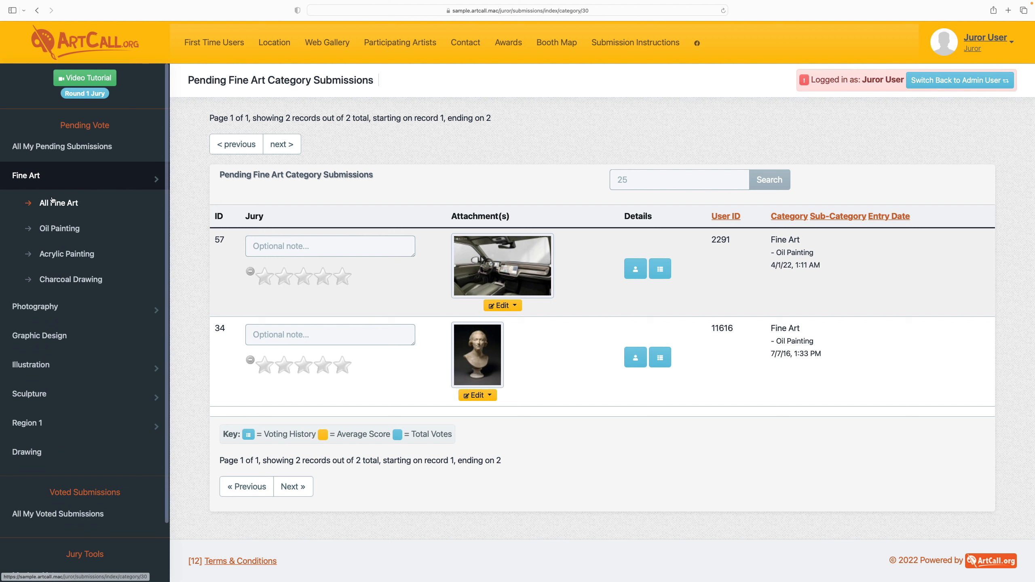
{"action": "left_click", "coordinate": [64, 228]}
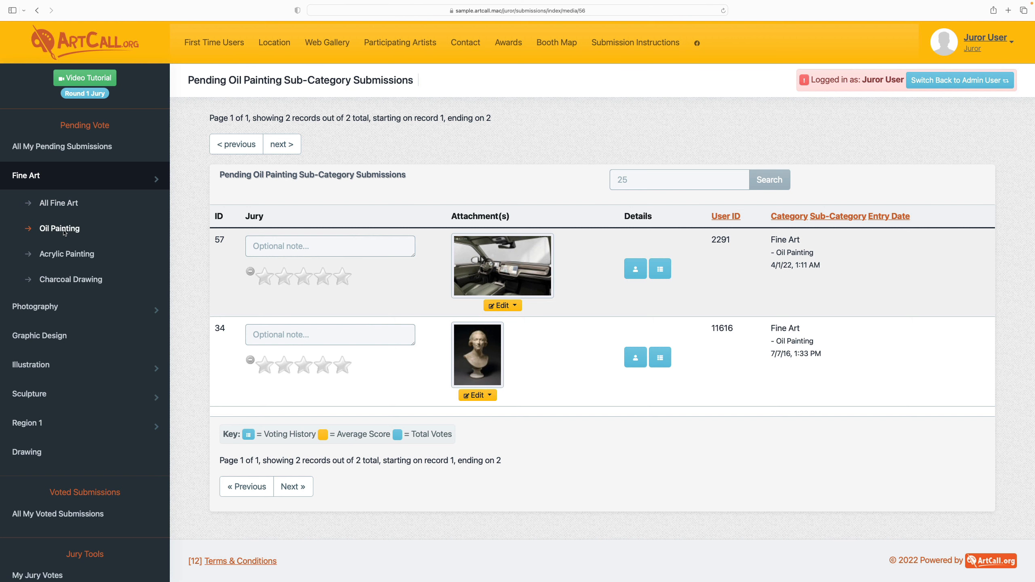
{"action": "left_click", "coordinate": [69, 254]}
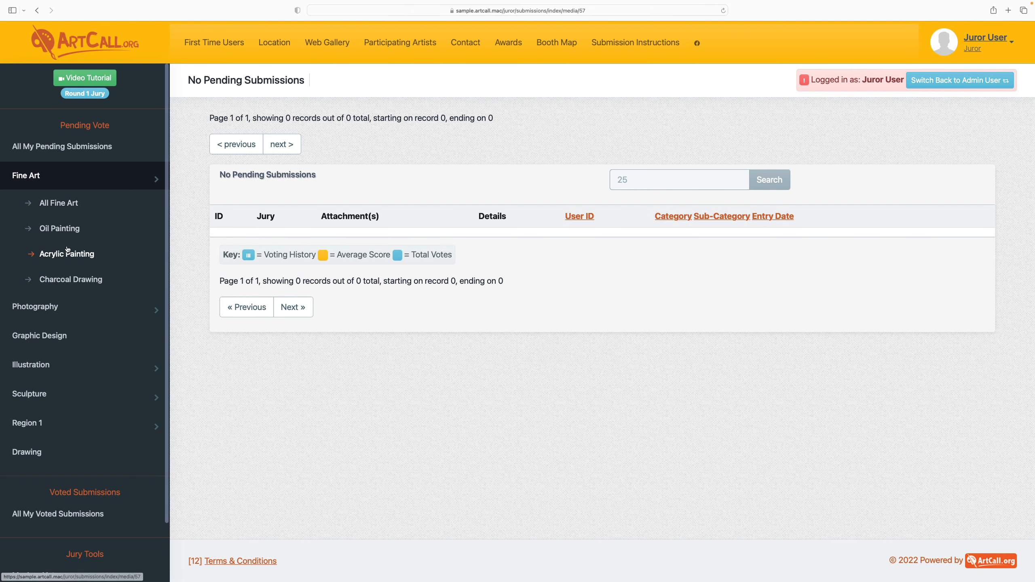
{"action": "left_click", "coordinate": [65, 229]}
{"action": "left_click", "coordinate": [64, 212]}
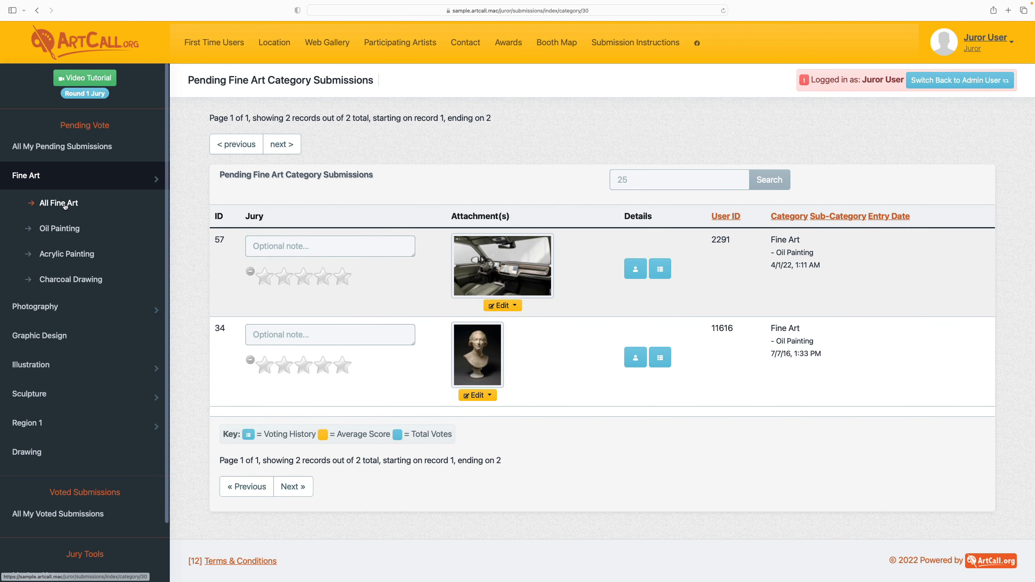
{"action": "left_click", "coordinate": [80, 184]}
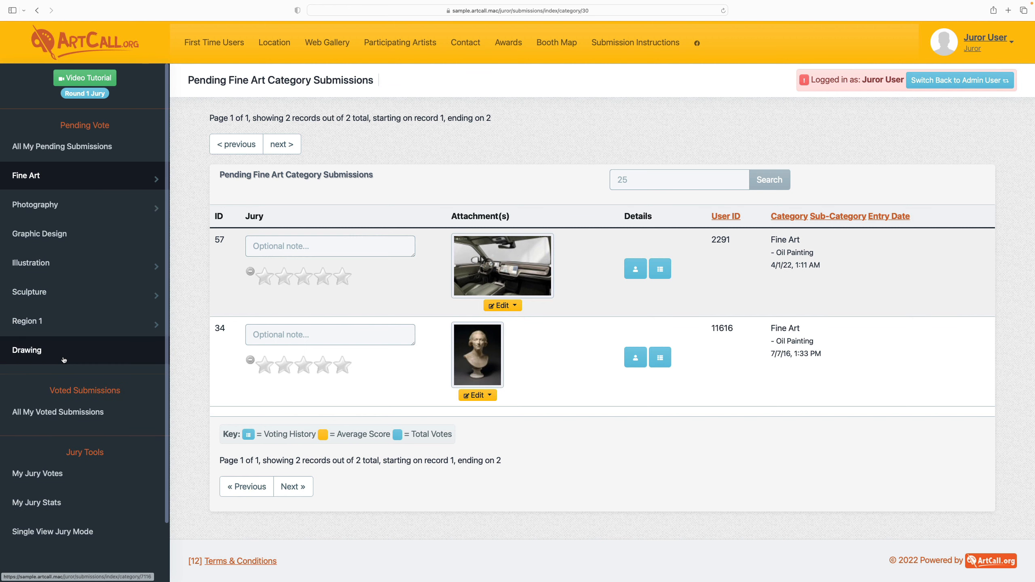
Filter all voted submissions to the Fine Art category
{"action": "left_click", "coordinate": [55, 412]}
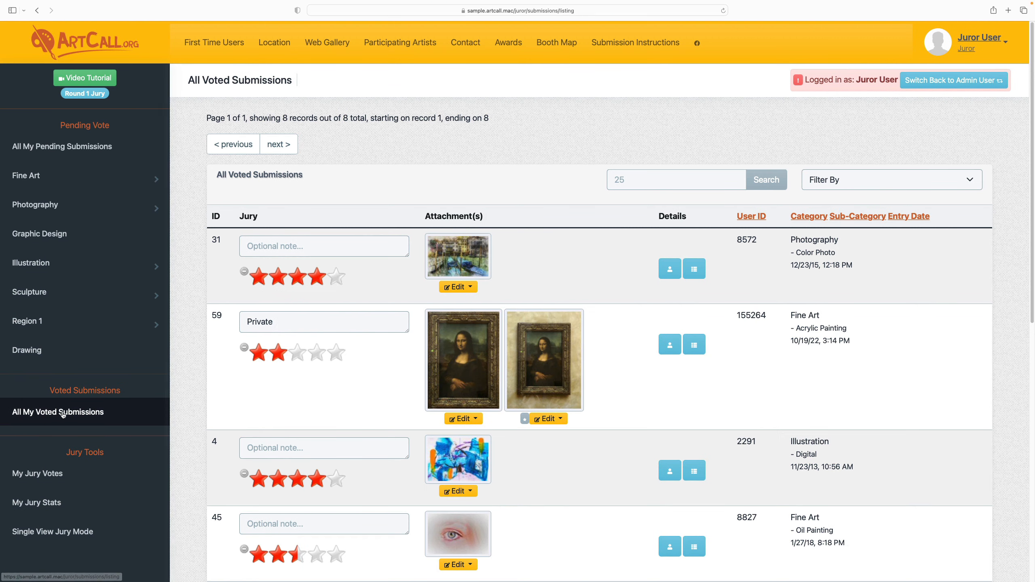
{"action": "left_click", "coordinate": [837, 181]}
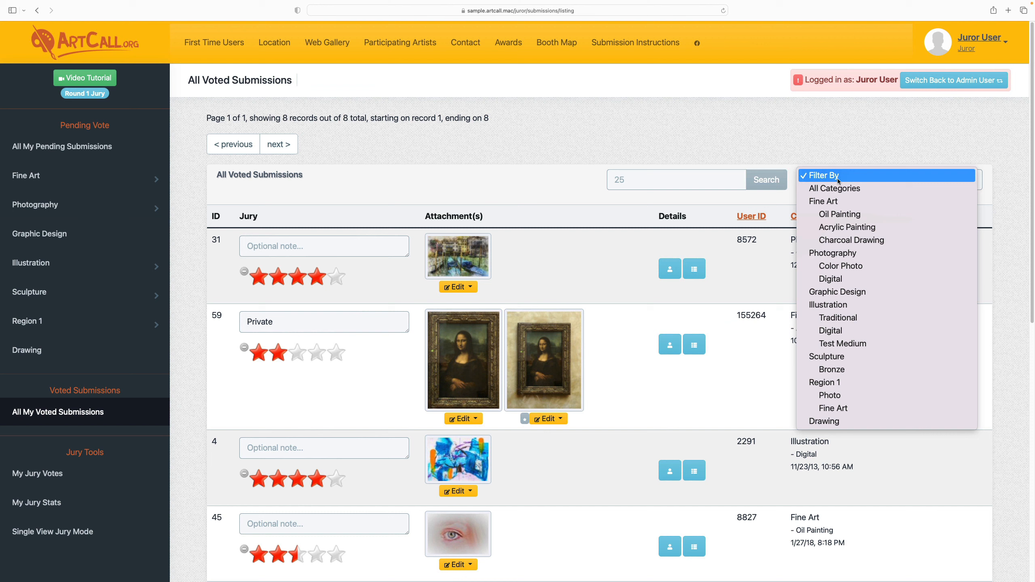
{"action": "left_click", "coordinate": [819, 201]}
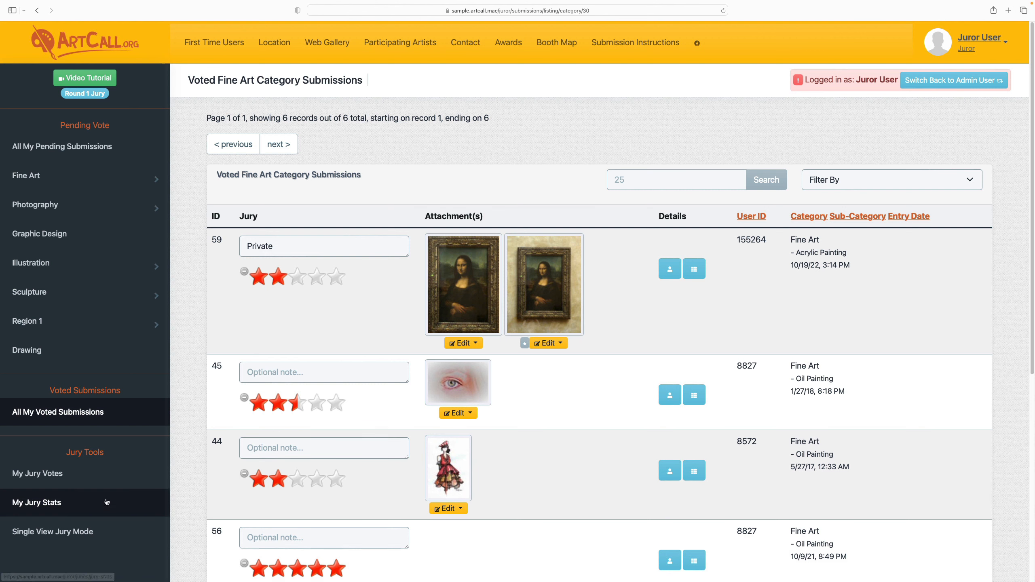
Review the current jury votes and sort them by juror note
{"action": "left_click", "coordinate": [40, 473]}
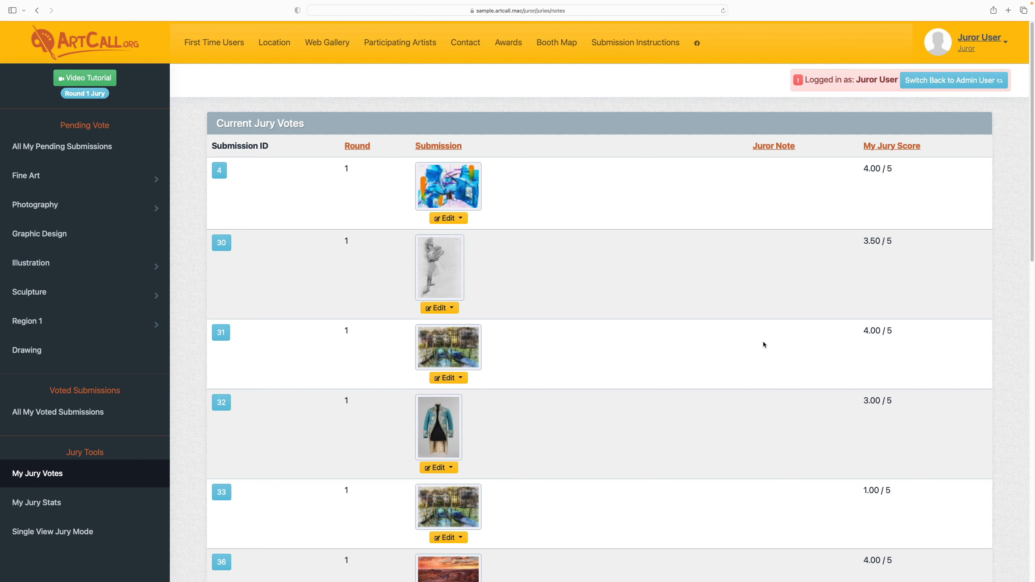
{"action": "scroll", "coordinate": [764, 342], "scroll_direction": "down", "scroll_amount": 3}
{"action": "scroll", "coordinate": [766, 285], "scroll_direction": "up", "scroll_amount": 3}
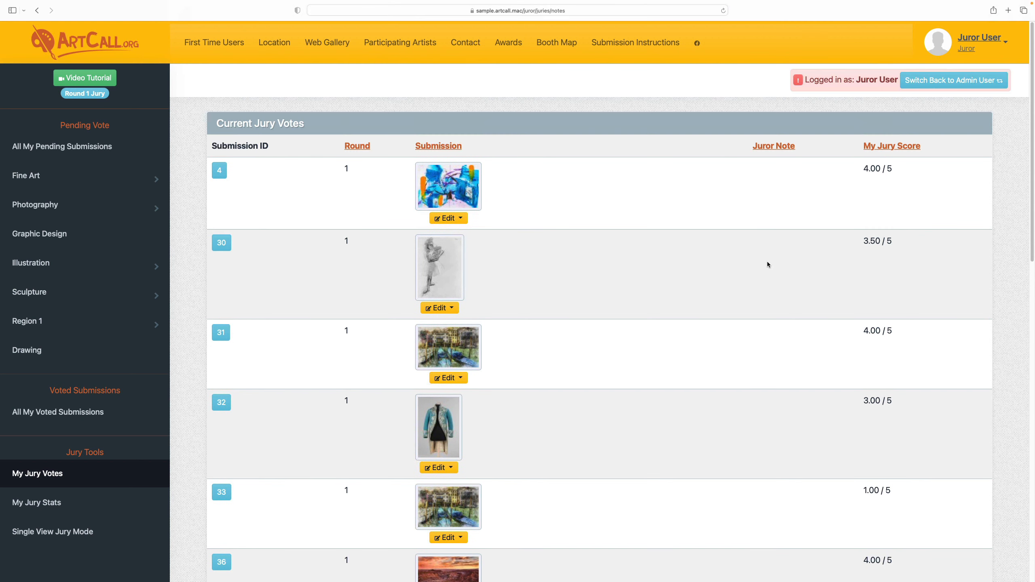
{"action": "left_click", "coordinate": [778, 148]}
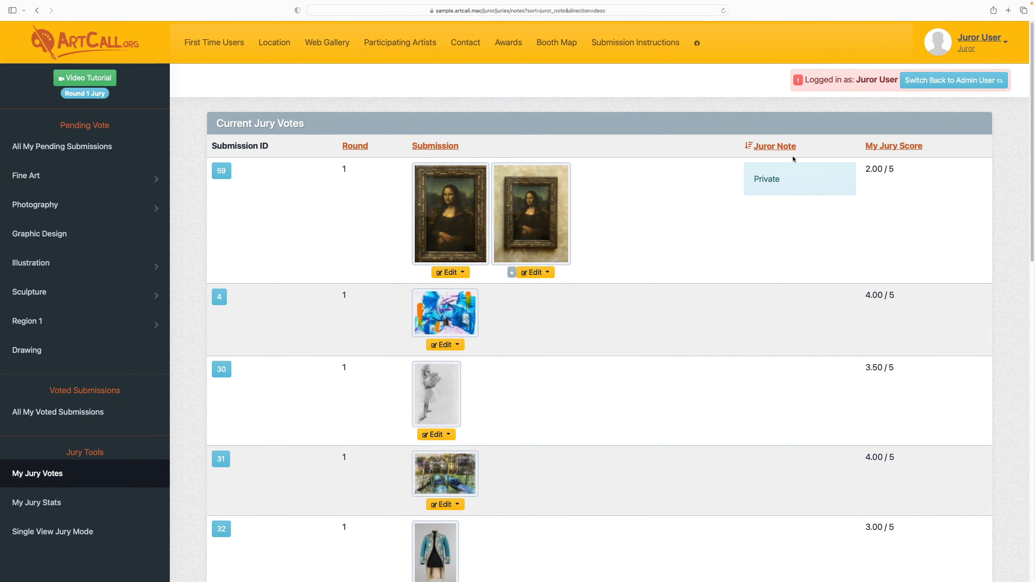
Examine the personal jury vote statistics and the jury estimator
{"action": "left_click", "coordinate": [86, 507]}
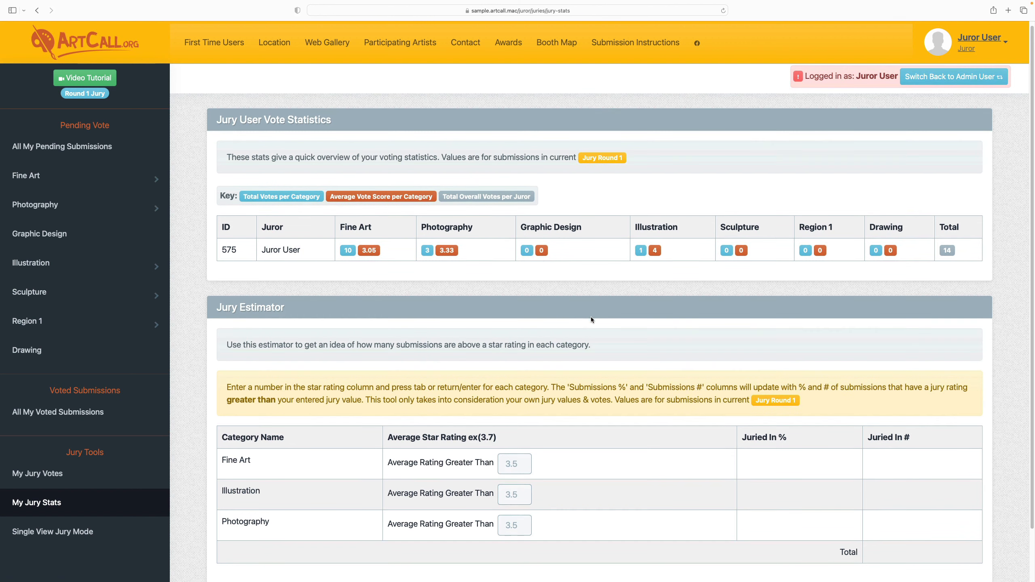
{"action": "scroll", "coordinate": [591, 317], "scroll_direction": "down", "scroll_amount": 3}
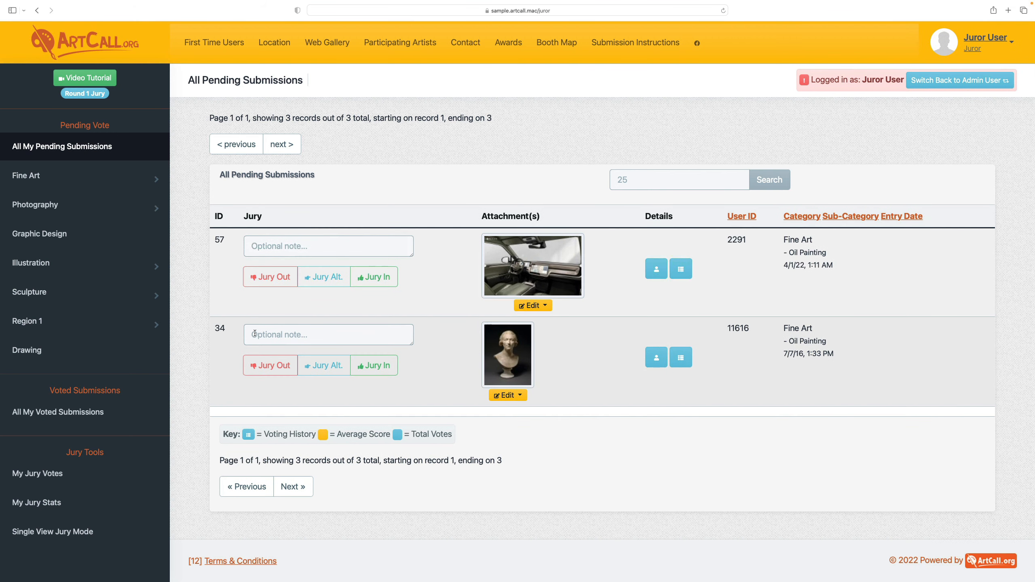
Jury out pending submission 57 and jury in submission 34, then open the personal jury statistics
{"action": "left_click", "coordinate": [269, 277]}
{"action": "left_click", "coordinate": [376, 277]}
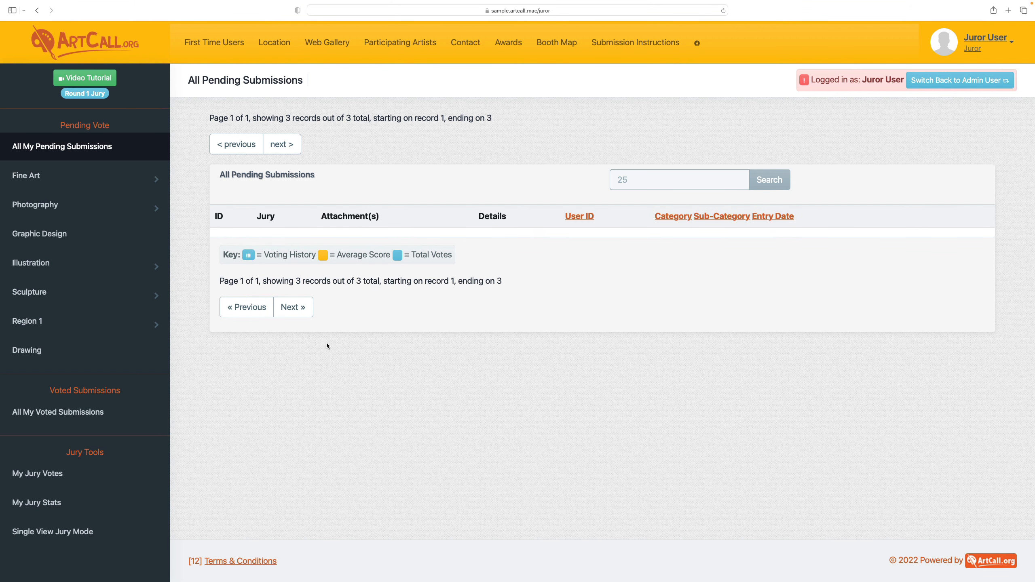
{"action": "left_click", "coordinate": [57, 504]}
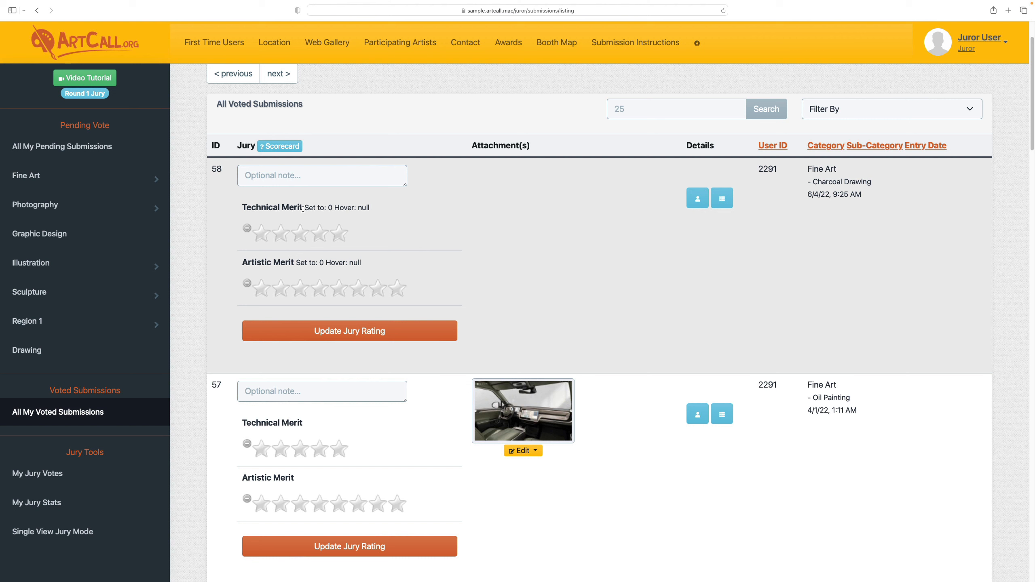
Rate submission 58 with 4 stars for Technical Merit and 3 for Artistic Merit, update its jury rating, and open the scorecard
{"action": "left_click", "coordinate": [319, 233]}
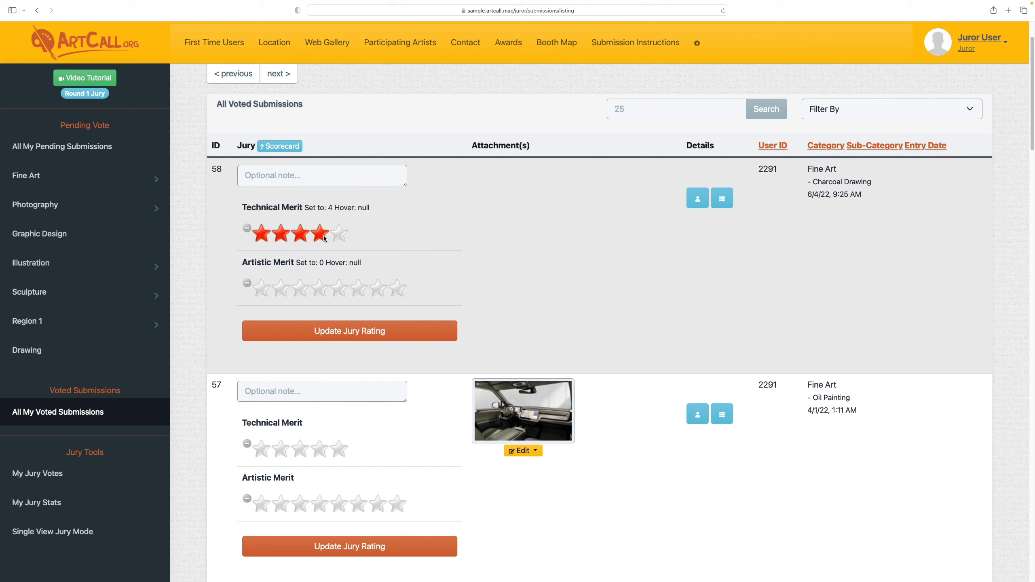
{"action": "left_click", "coordinate": [304, 291]}
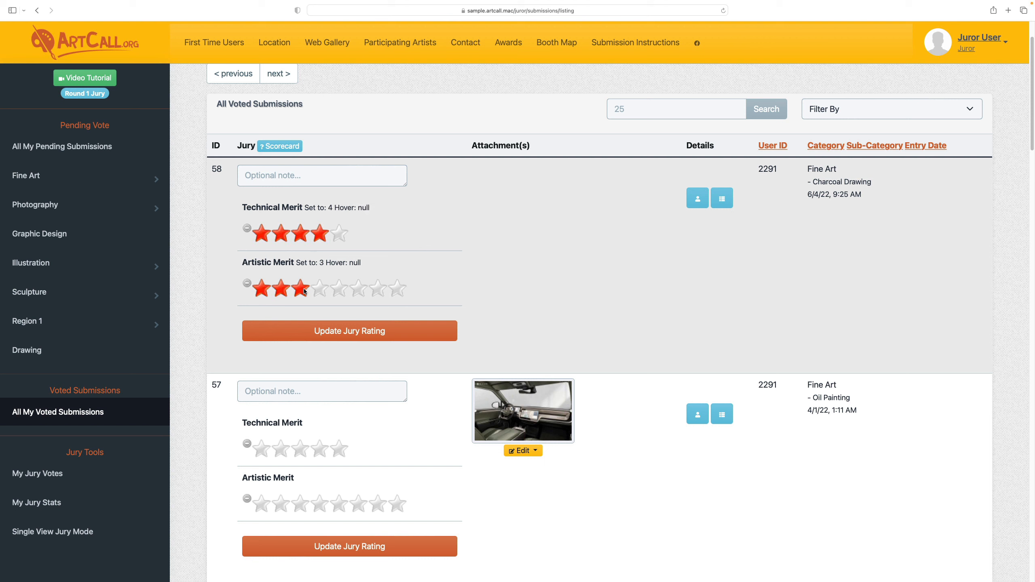
{"action": "left_click", "coordinate": [339, 335]}
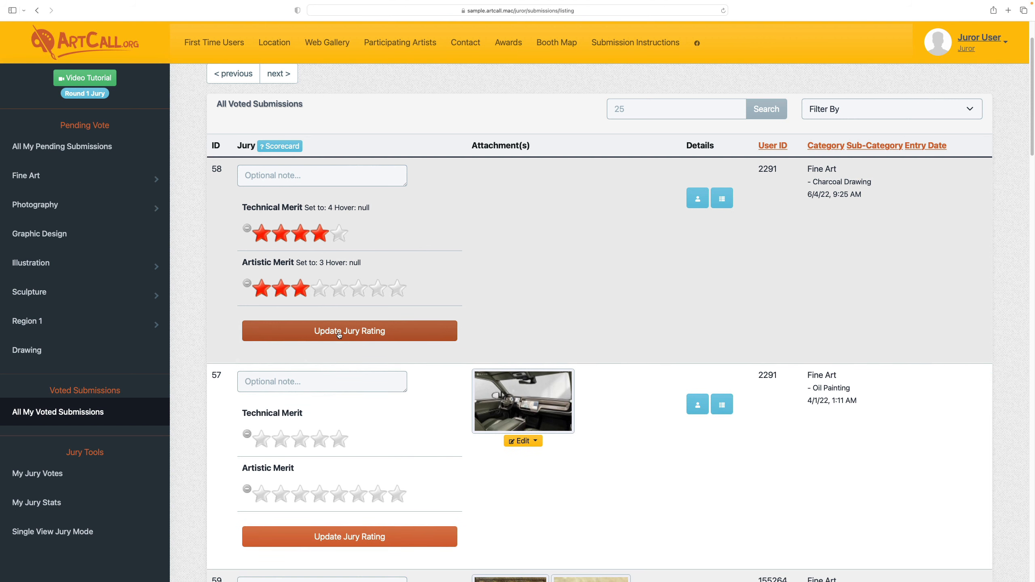
{"action": "left_click", "coordinate": [285, 152]}
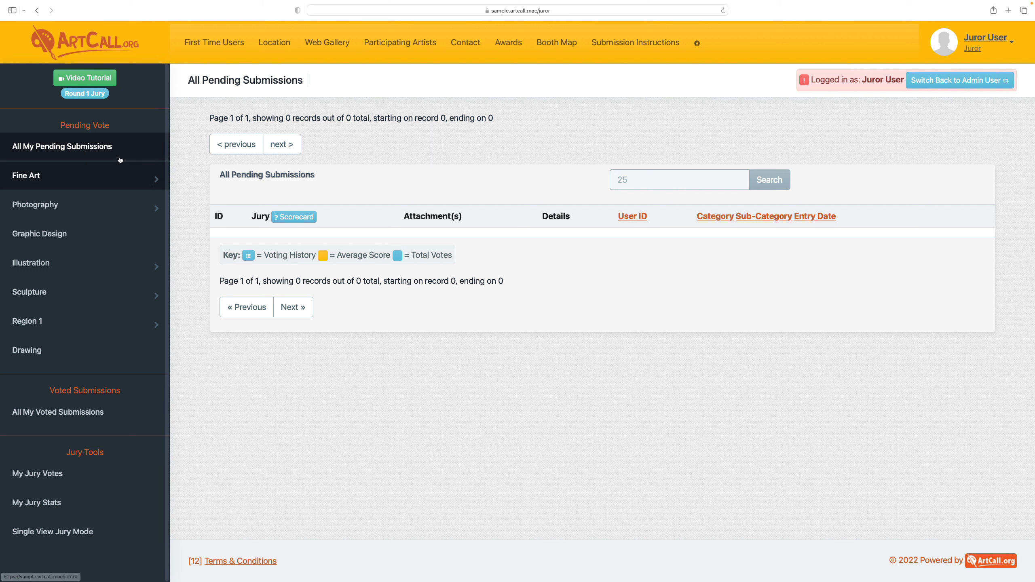
{"action": "left_click_drag", "start_coordinate": [68, 94], "coordinate": [106, 93]}
{"action": "left_click", "coordinate": [129, 120]}
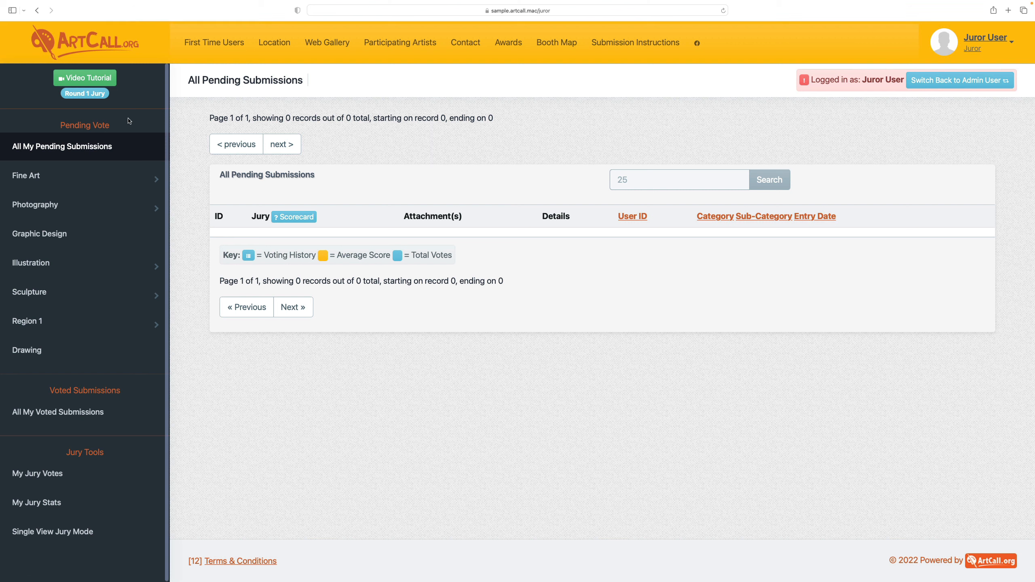